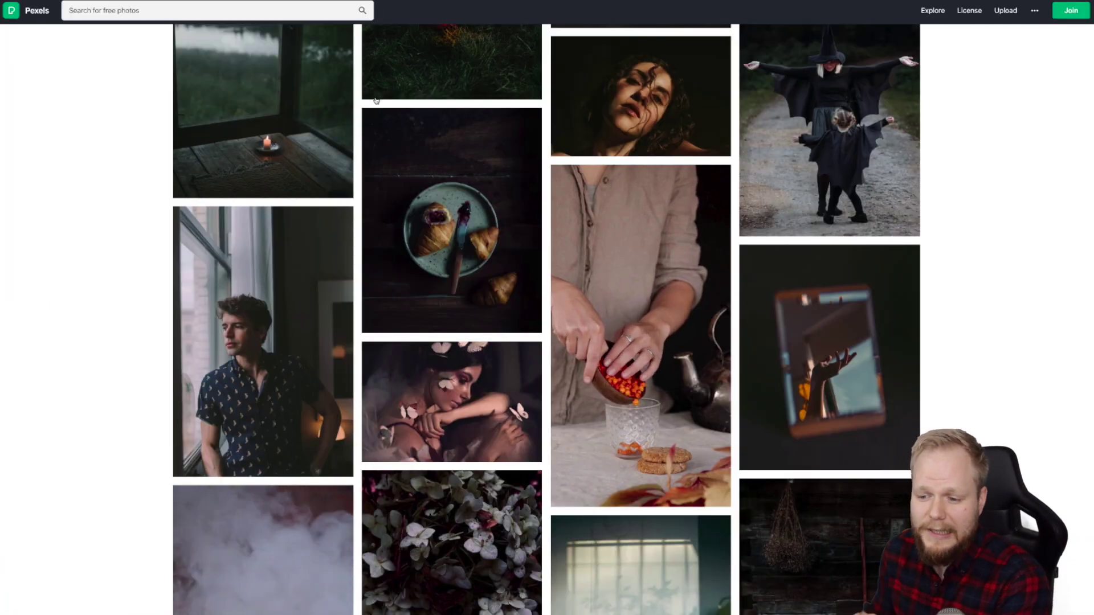
- Scroll through the dark, moody Pexels photo feed
{"action": "scroll", "coordinate": [382, 123], "scroll_direction": "up", "scroll_amount": 4}
{"action": "scroll", "coordinate": [382, 123], "scroll_direction": "down", "scroll_amount": 9}
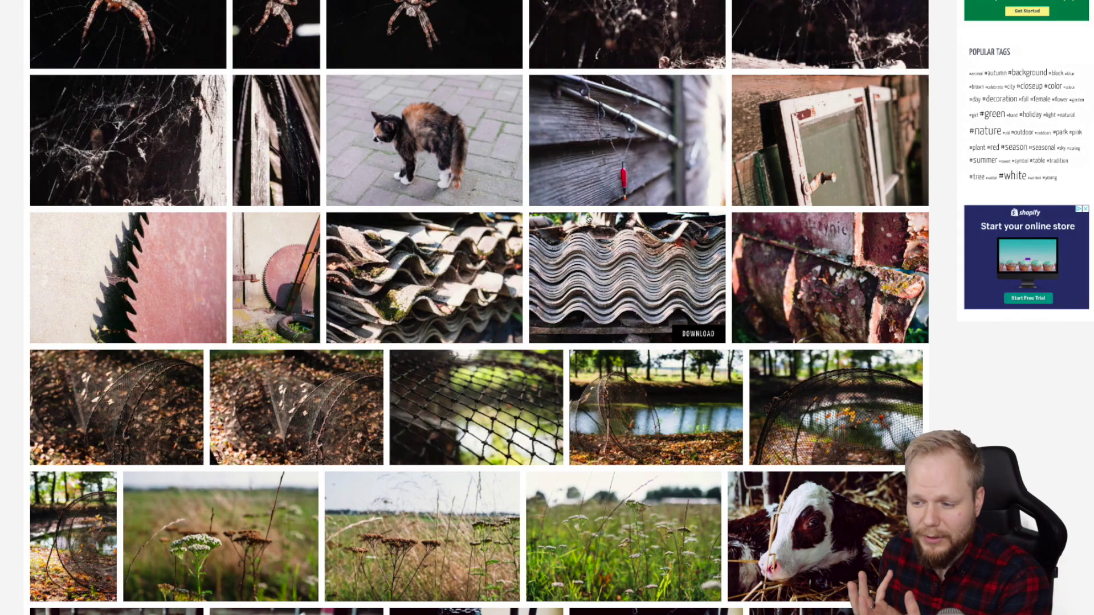
{"action": "scroll", "coordinate": [478, 307], "scroll_direction": "down", "scroll_amount": 2}
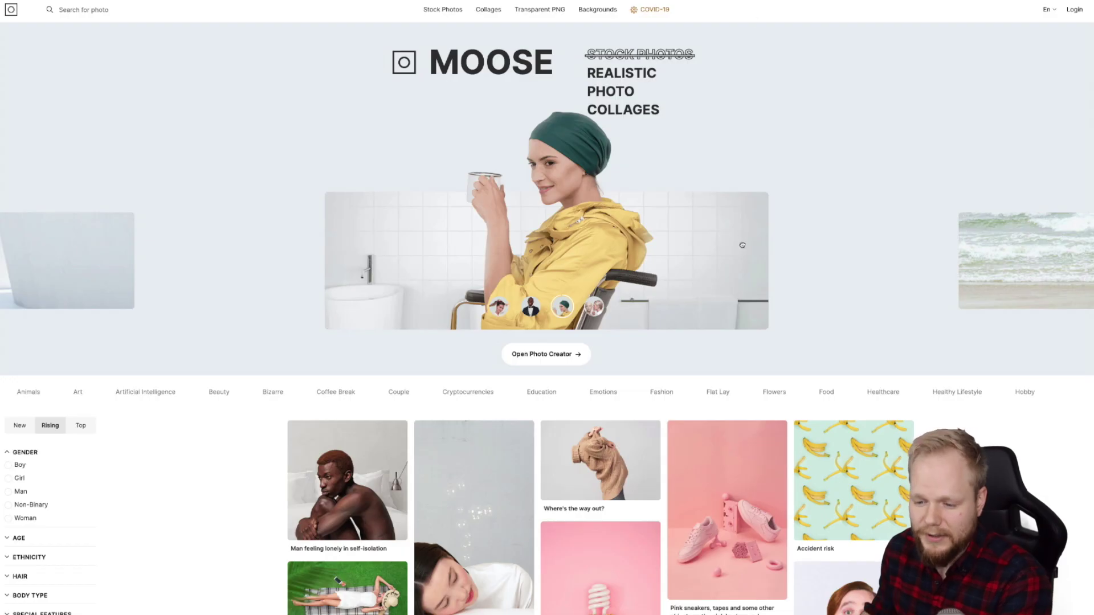
- Scroll down the Moose realistic photo collages homepage
{"action": "scroll", "coordinate": [742, 245], "scroll_direction": "down", "scroll_amount": 1}
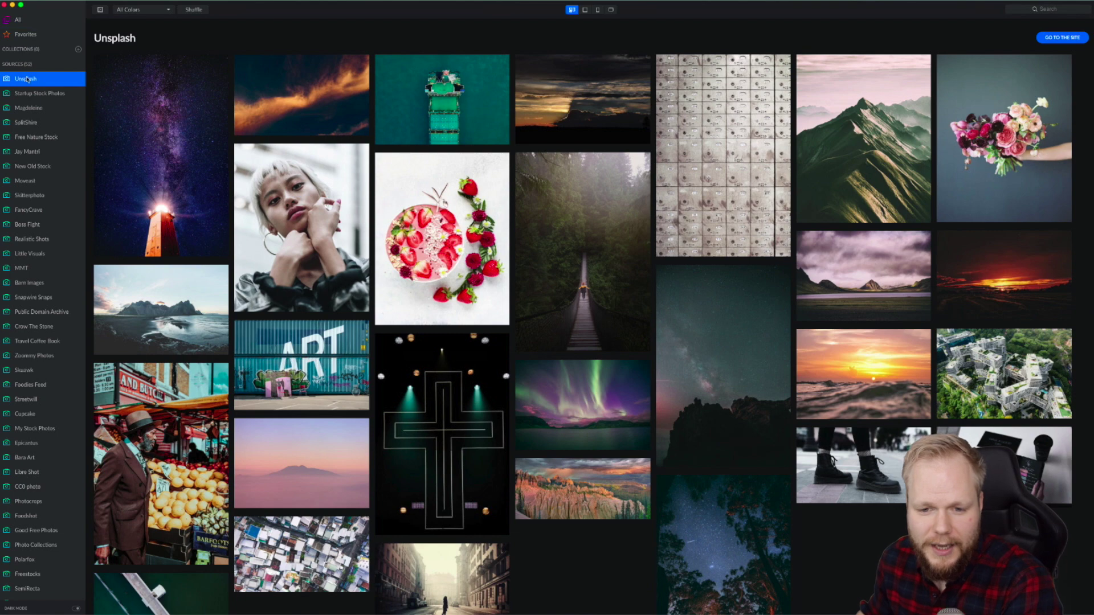
- Browse photos from Startup Stock Photos, SplitShire, MMT and My Stock Photos
{"action": "left_click", "coordinate": [42, 95]}
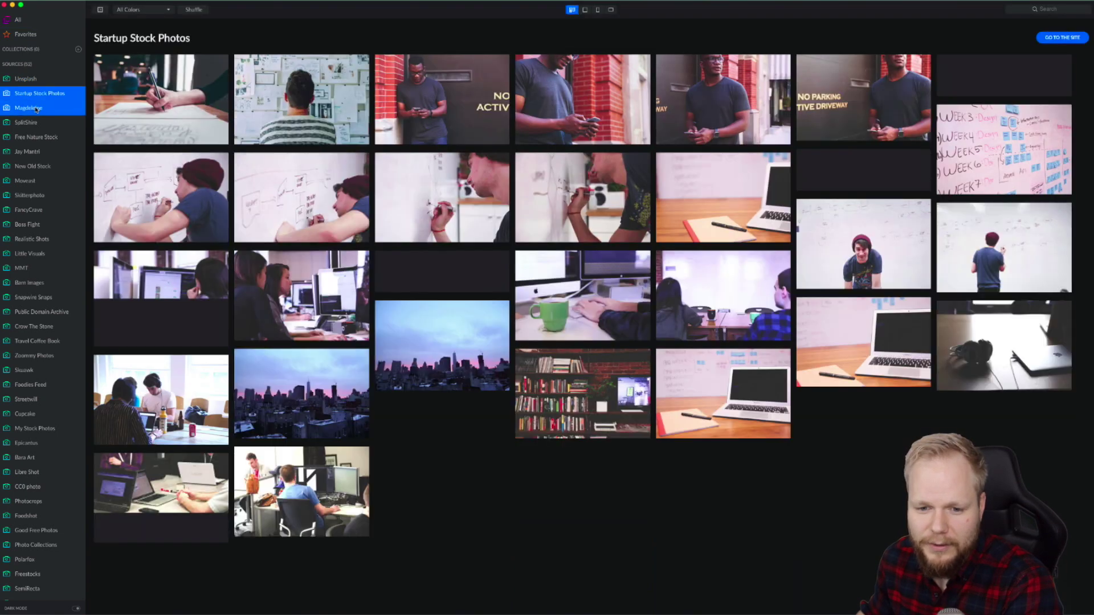
{"action": "left_click", "coordinate": [36, 123]}
{"action": "left_click", "coordinate": [22, 268]}
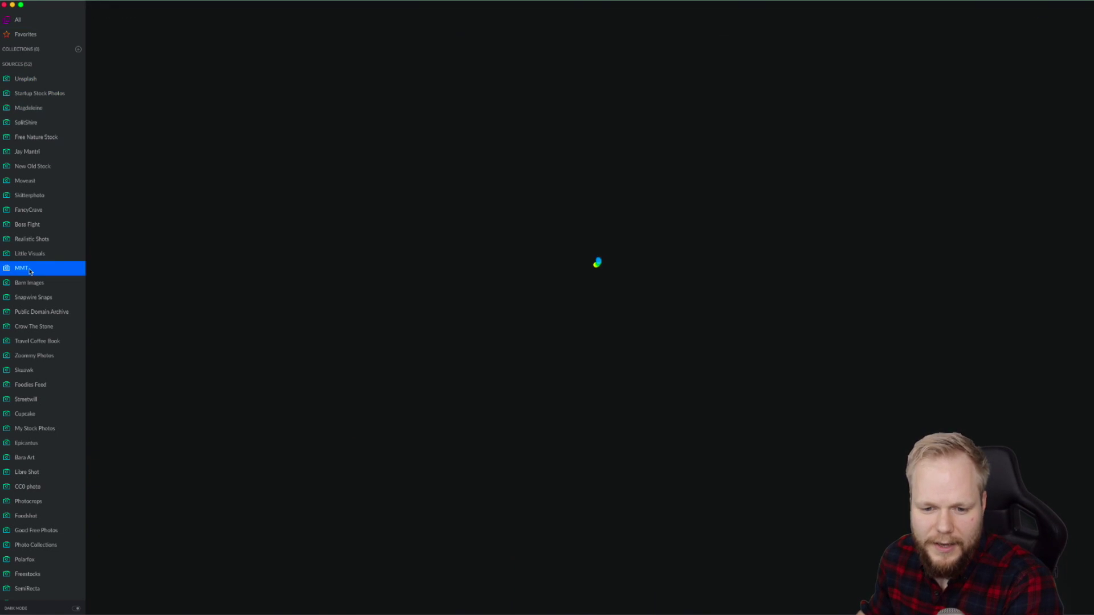
{"action": "scroll", "coordinate": [34, 328], "scroll_direction": "down", "scroll_amount": 2}
{"action": "left_click", "coordinate": [35, 372]}
{"action": "scroll", "coordinate": [34, 319], "scroll_direction": "down", "scroll_amount": 6}
- Check Foodshot and Pixabay, then settle on the Pexels collection and reload it
{"action": "left_click", "coordinate": [29, 283]}
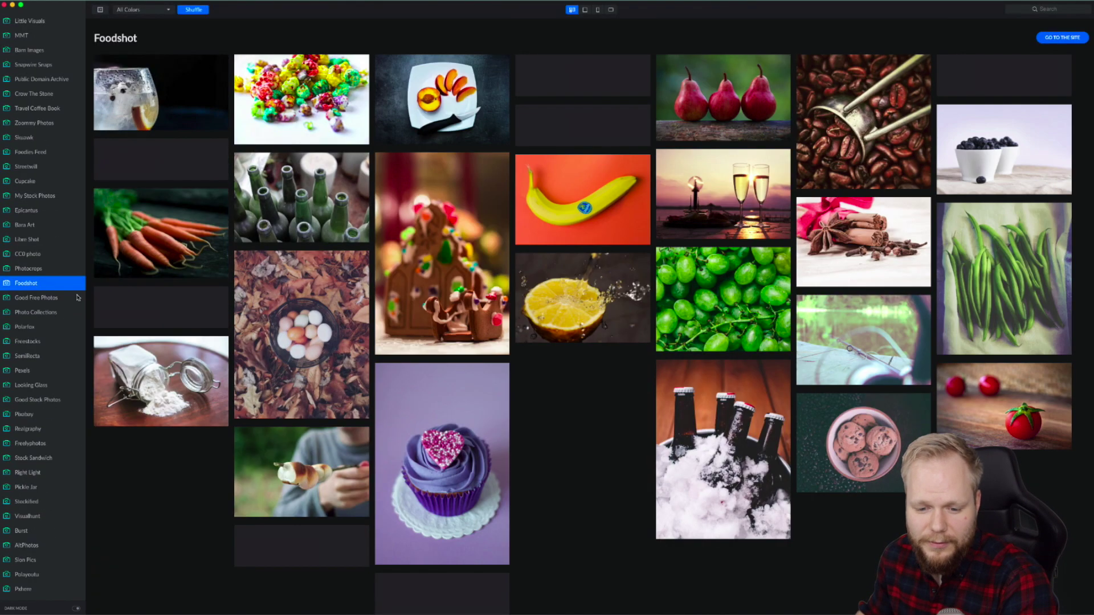
{"action": "left_click", "coordinate": [24, 414]}
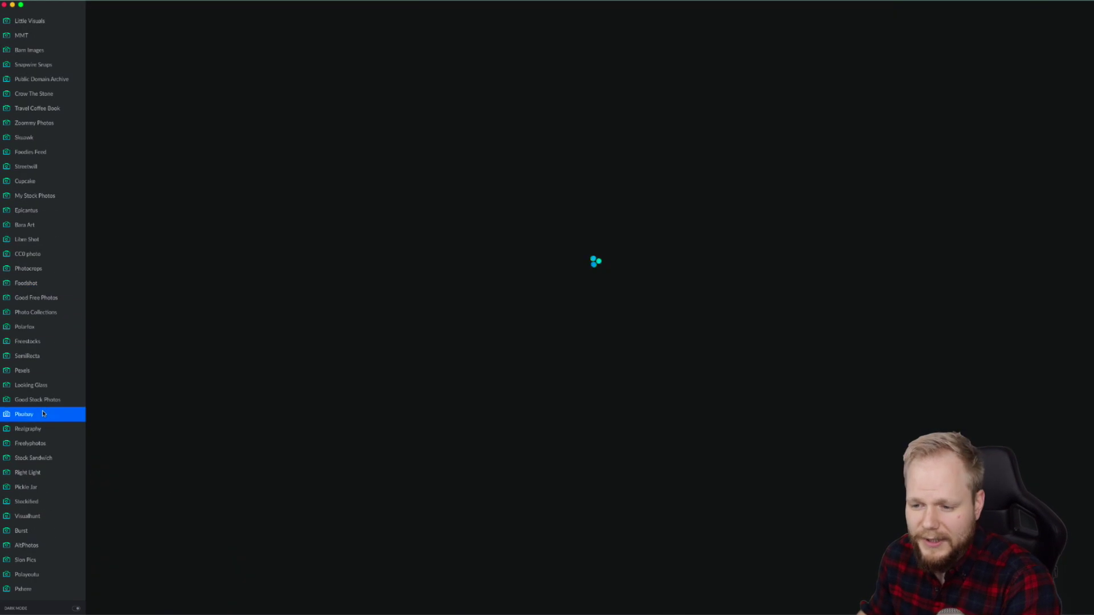
{"action": "left_click", "coordinate": [23, 370]}
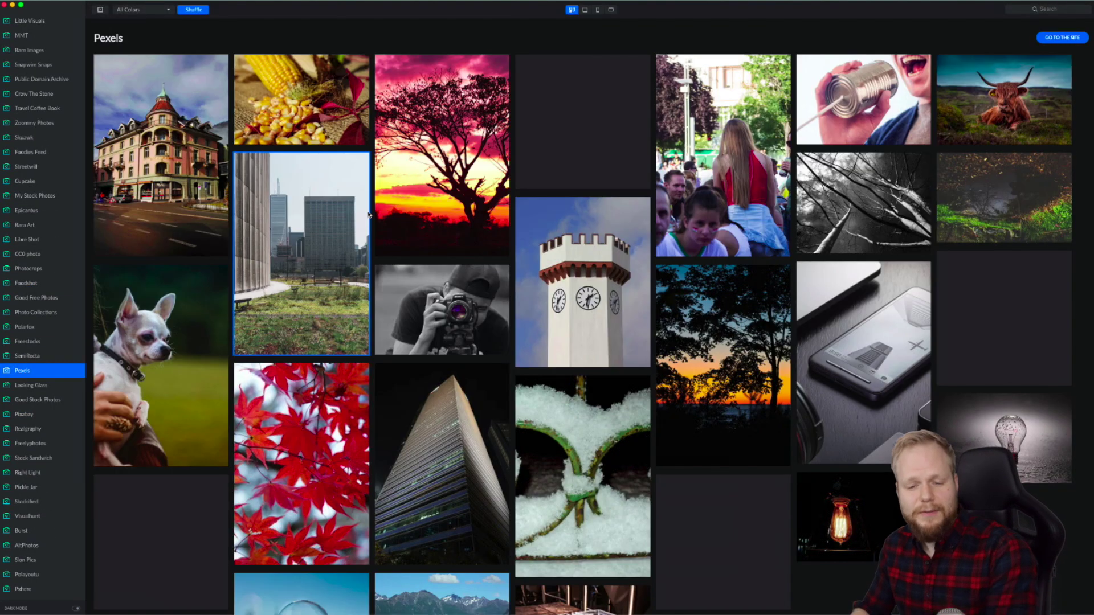
{"action": "scroll", "coordinate": [68, 390], "scroll_direction": "up", "scroll_amount": 6}
{"action": "scroll", "coordinate": [54, 444], "scroll_direction": "up", "scroll_amount": 2}
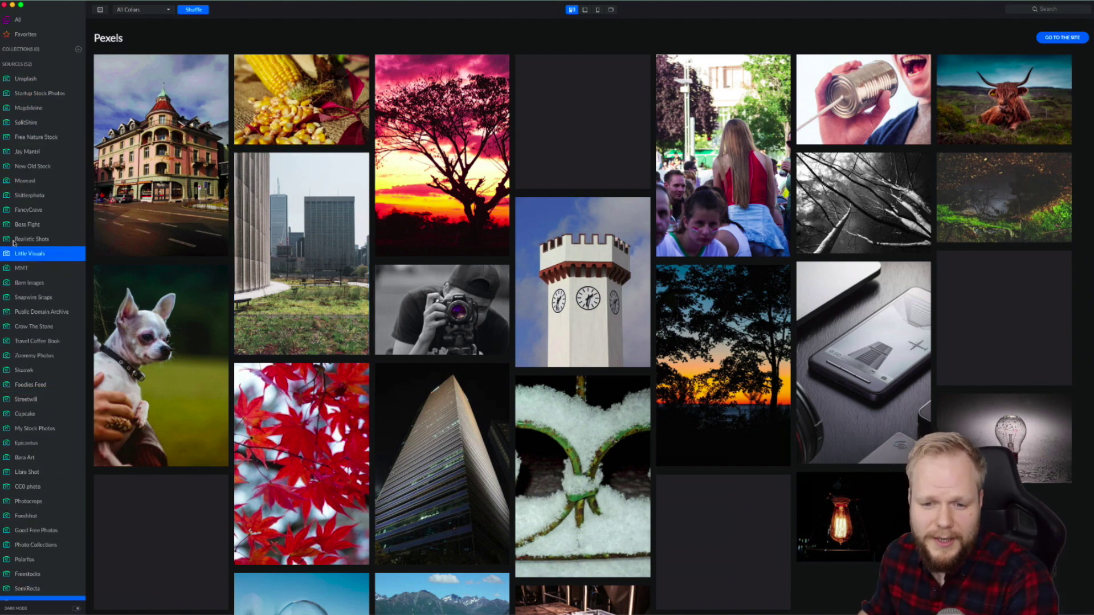
{"action": "scroll", "coordinate": [27, 281], "scroll_direction": "down", "scroll_amount": 8}
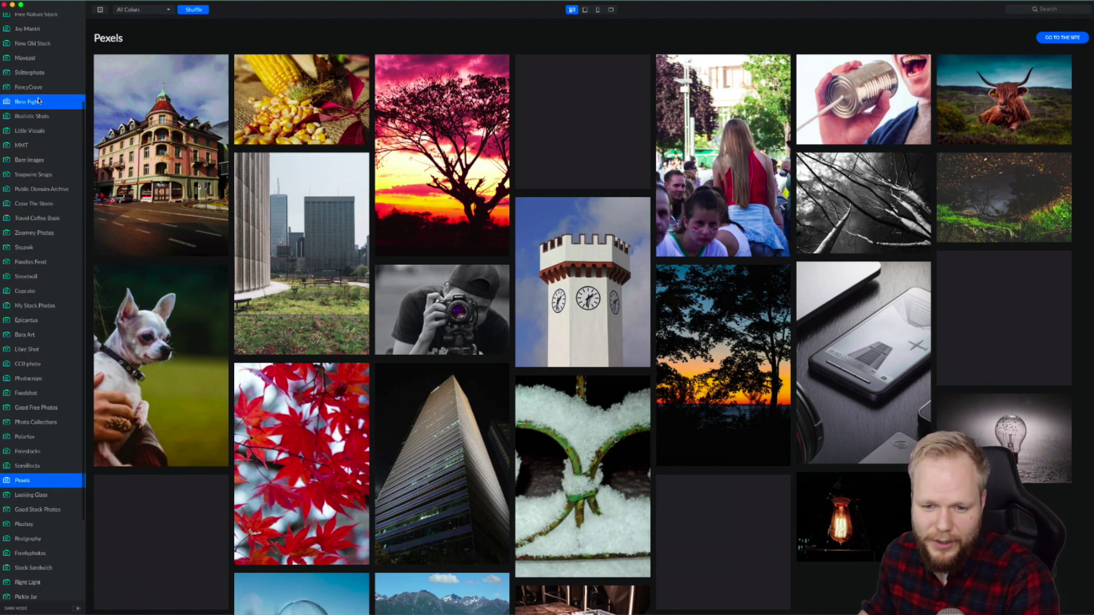
{"action": "left_click", "coordinate": [32, 370]}
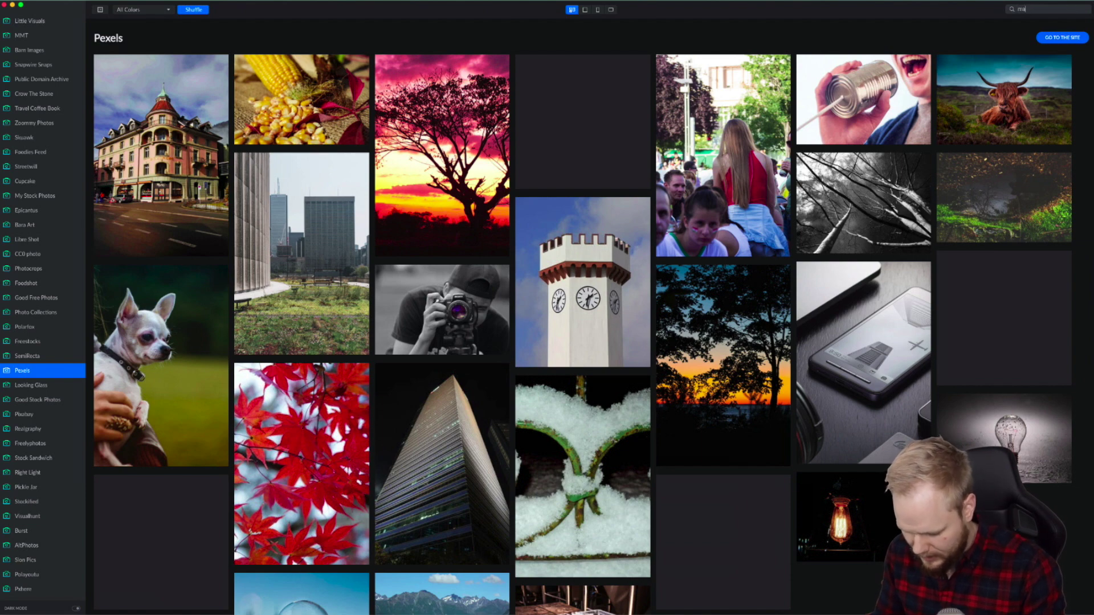
- Search all sources for 'macbook' and scroll through the results
{"action": "key", "text": "Return"}
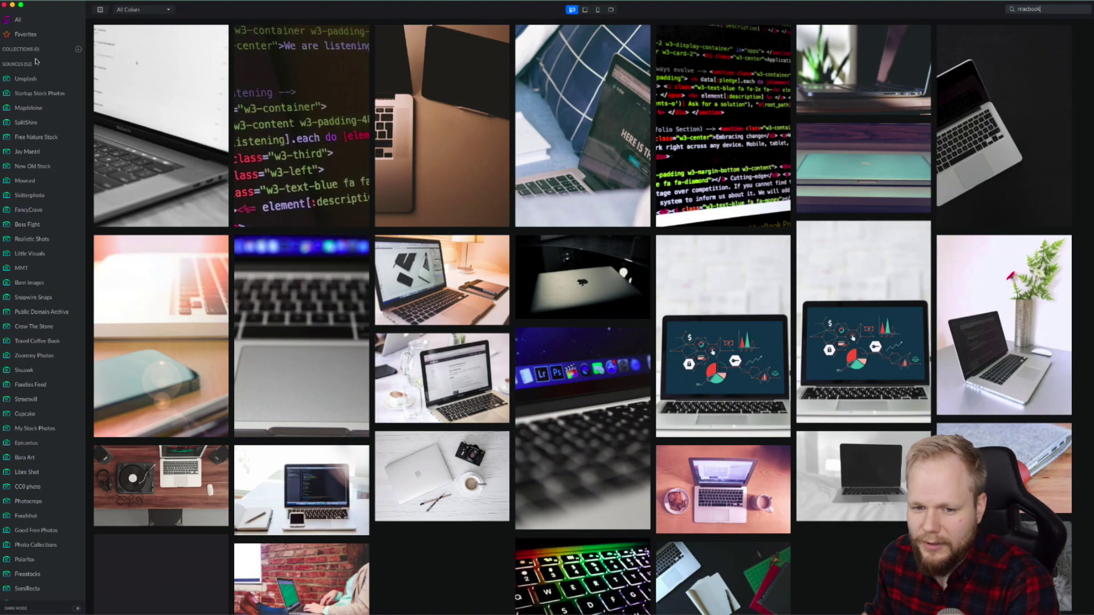
{"action": "scroll", "coordinate": [656, 178], "scroll_direction": "down", "scroll_amount": 10}
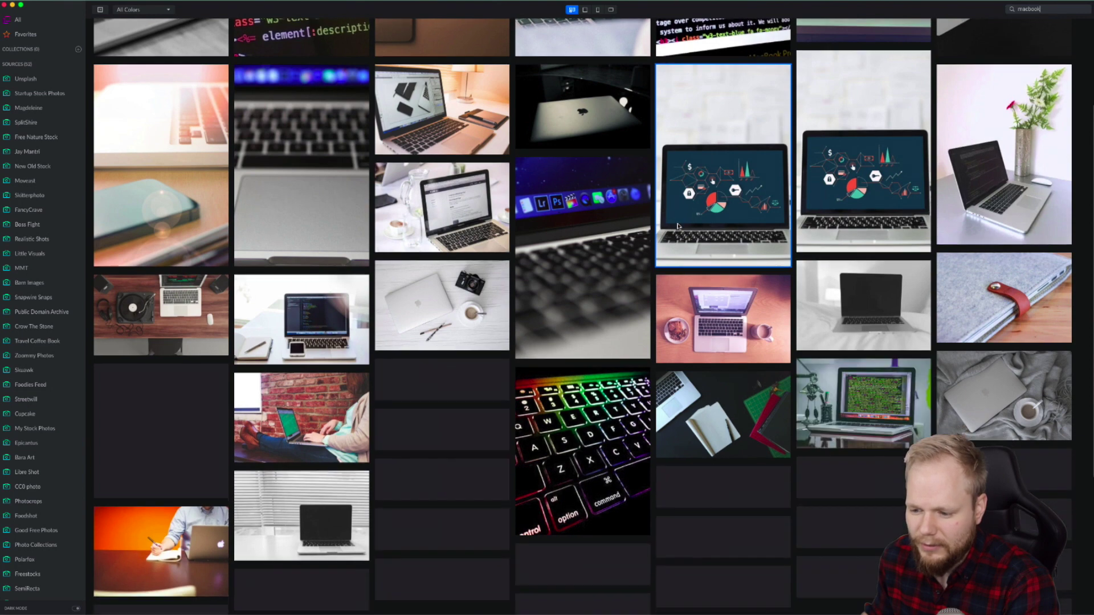
{"action": "scroll", "coordinate": [678, 226], "scroll_direction": "down", "scroll_amount": 4}
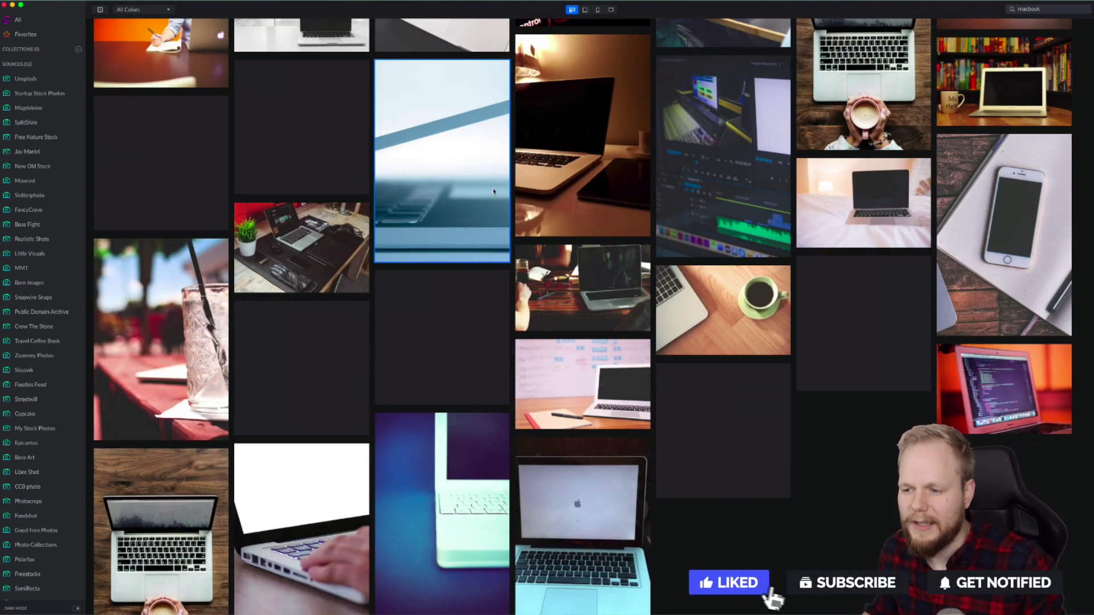
{"action": "scroll", "coordinate": [888, 305], "scroll_direction": "down", "scroll_amount": 10}
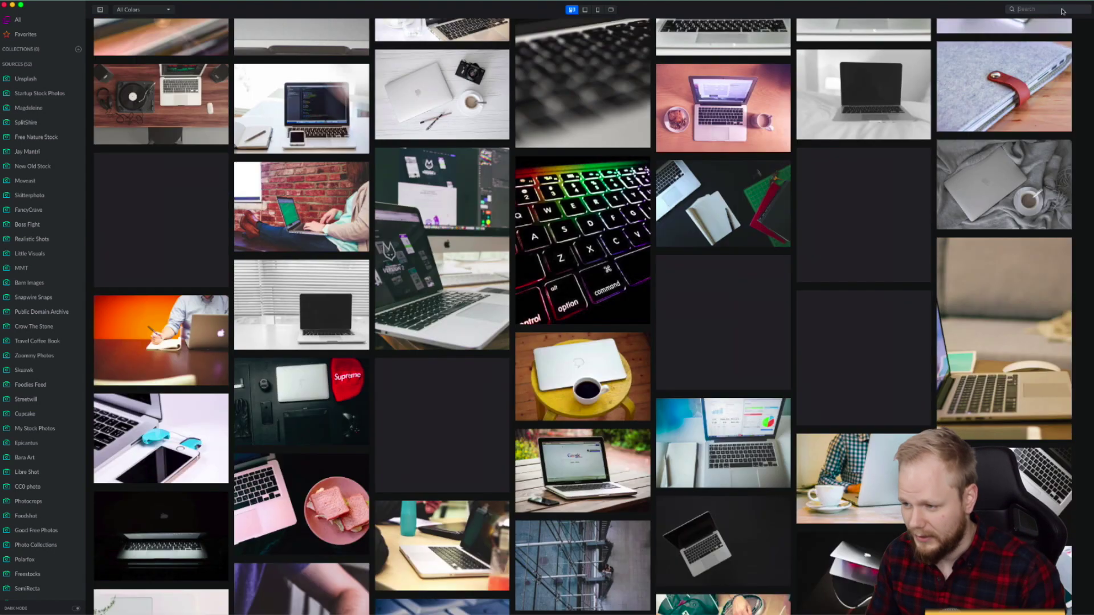
- Search for 'people', then replace the query with 'designer'
{"action": "left_click", "coordinate": [1062, 11]}
{"action": "type", "text": "people"}
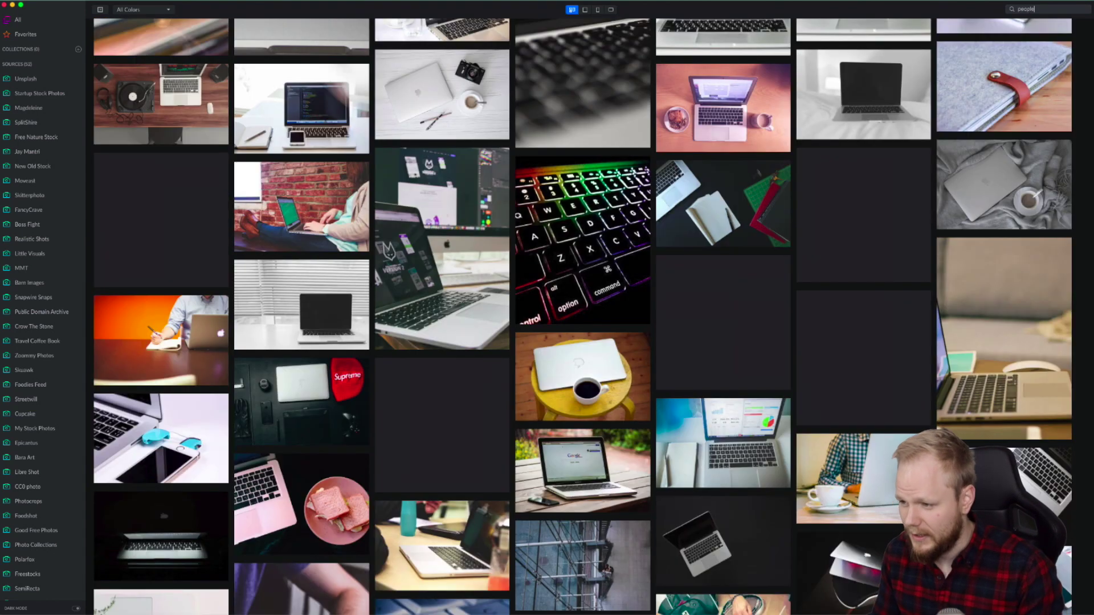
{"action": "key", "text": "Return"}
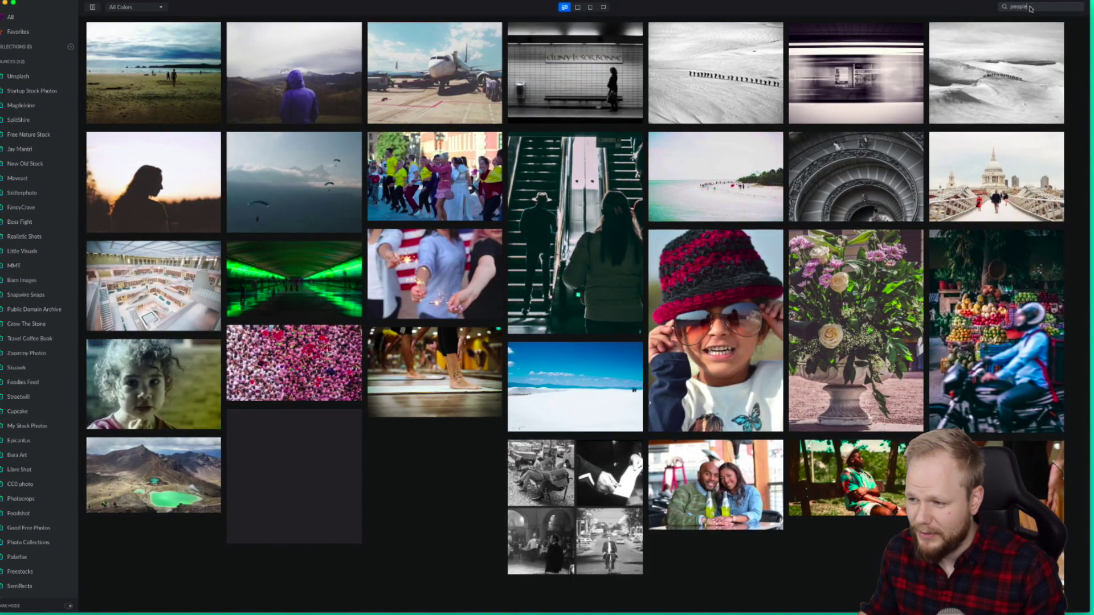
{"action": "key", "text": "BackSpace"}
{"action": "key", "text": "BackSpace"}
{"action": "key", "text": "BackSpace"}
{"action": "type", "text": "des"}
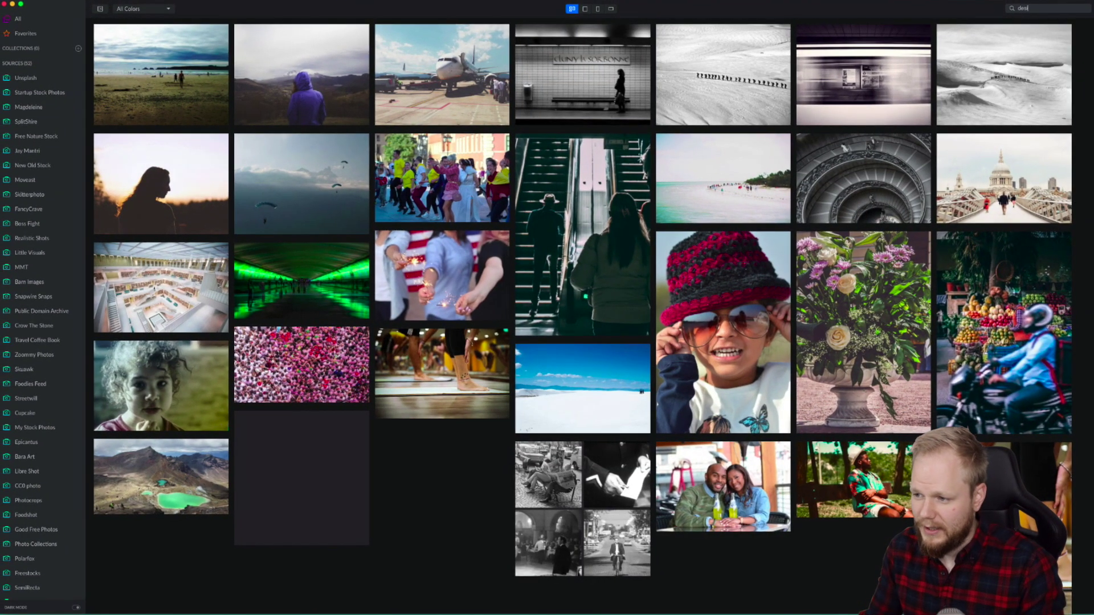
{"action": "type", "text": "igner"}
{"action": "key", "text": "Return"}
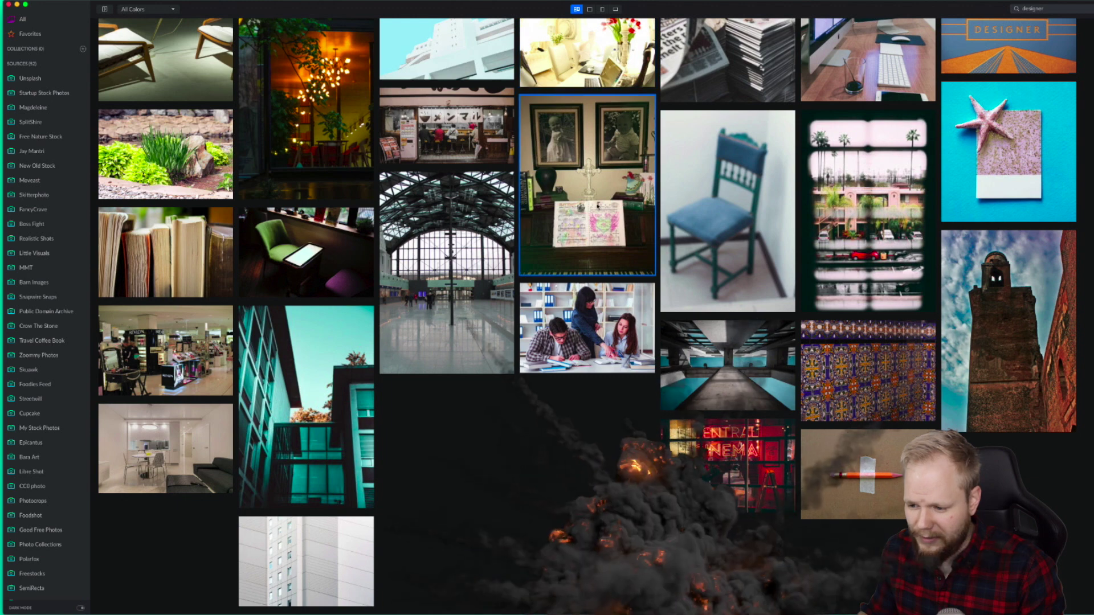
{"action": "double_click", "coordinate": [1040, 9]}
{"action": "type", "text": "plant"}
{"action": "key", "text": "Return"}
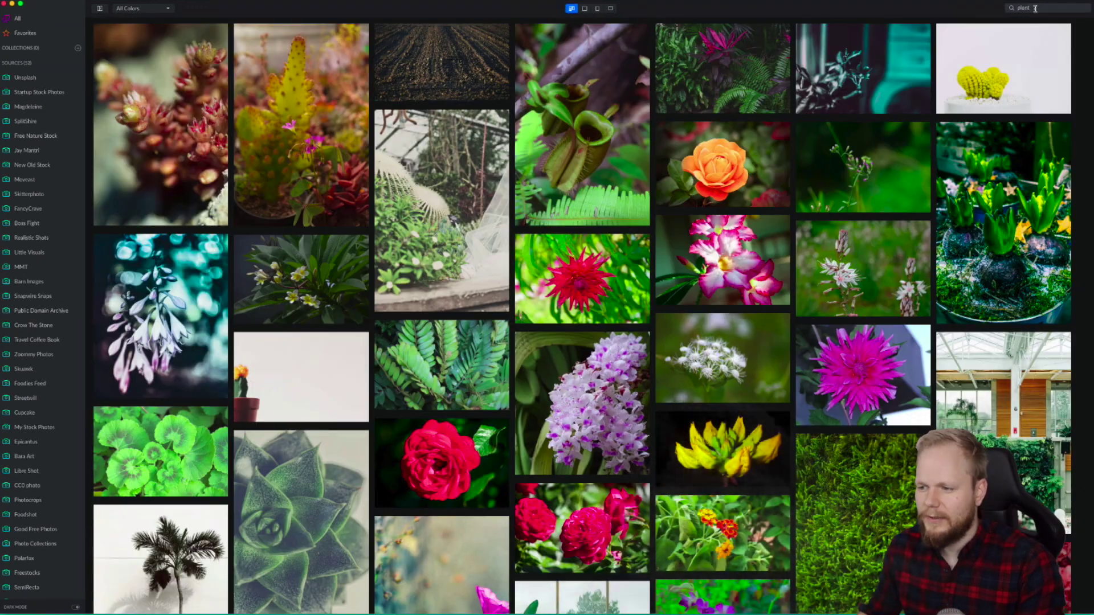
{"action": "scroll", "coordinate": [282, 220], "scroll_direction": "down", "scroll_amount": 2}
{"action": "scroll", "coordinate": [282, 220], "scroll_direction": "down", "scroll_amount": 6}
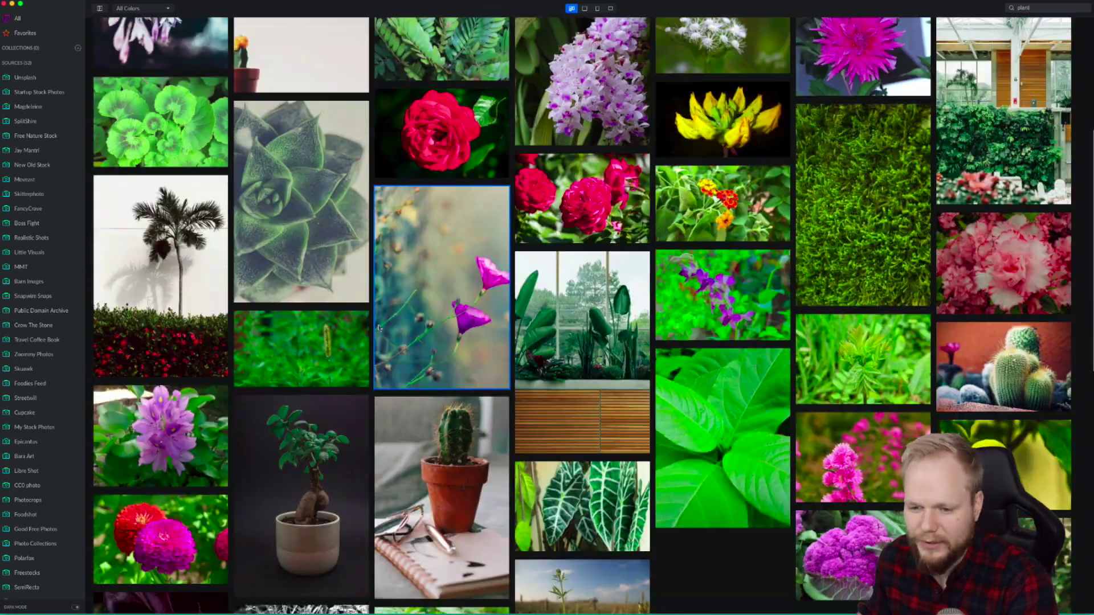
{"action": "scroll", "coordinate": [379, 327], "scroll_direction": "up", "scroll_amount": 6}
{"action": "scroll", "coordinate": [290, 115], "scroll_direction": "down", "scroll_amount": 10}
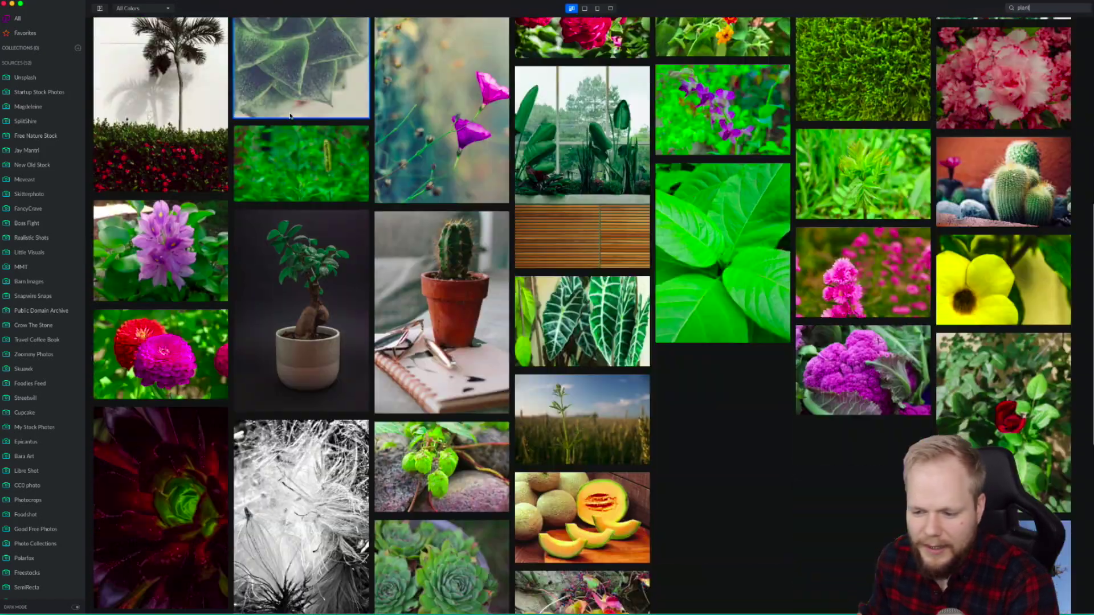
{"action": "scroll", "coordinate": [290, 116], "scroll_direction": "down", "scroll_amount": 8}
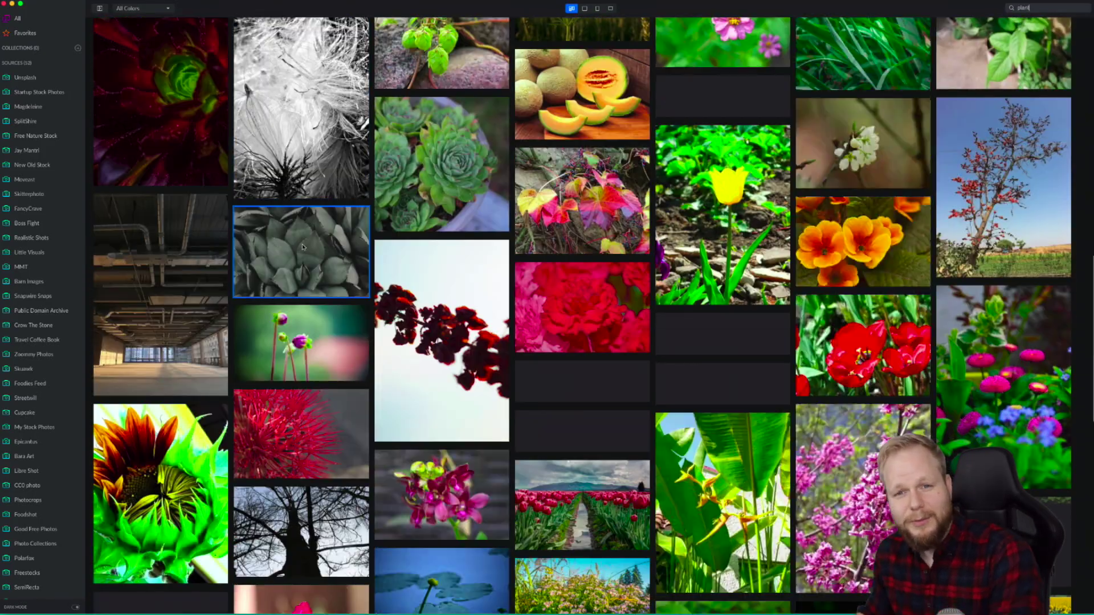
{"action": "scroll", "coordinate": [303, 246], "scroll_direction": "up", "scroll_amount": 2}
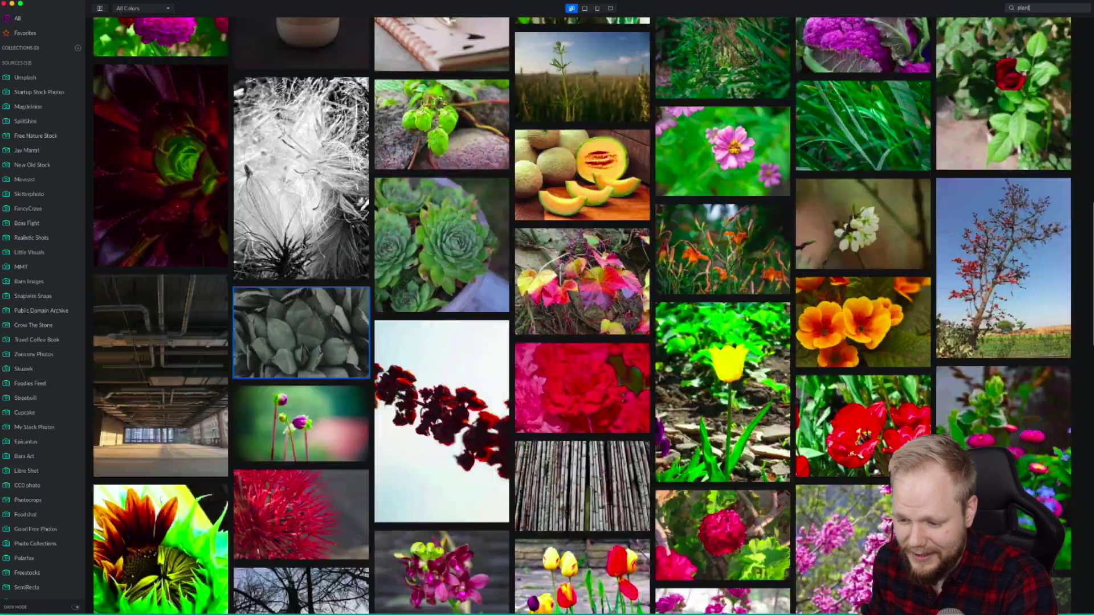
{"action": "scroll", "coordinate": [302, 247], "scroll_direction": "up", "scroll_amount": 15}
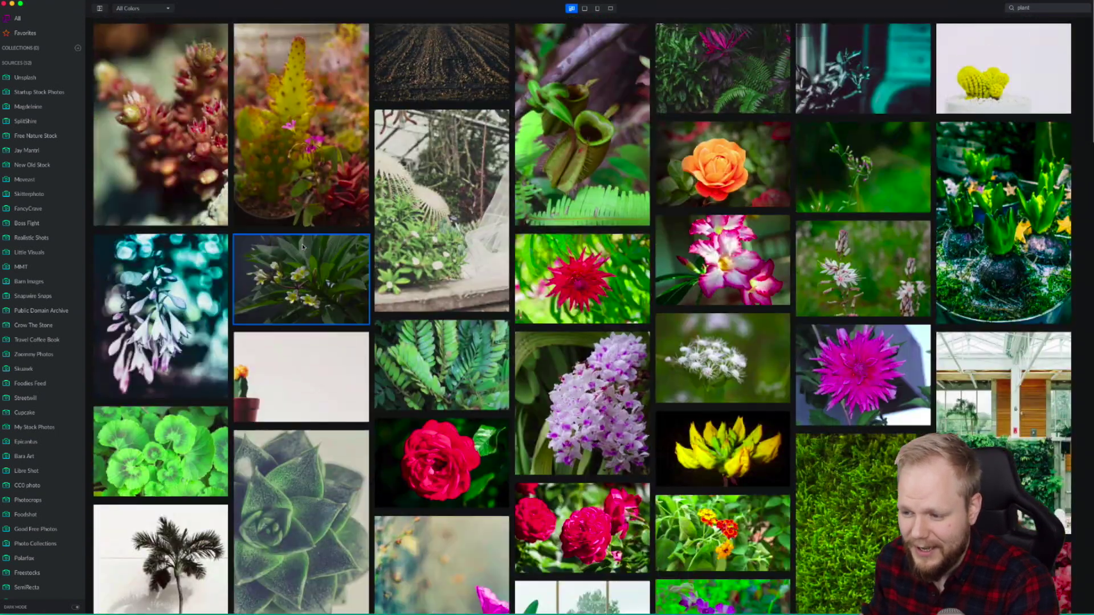
{"action": "left_click", "coordinate": [164, 9]}
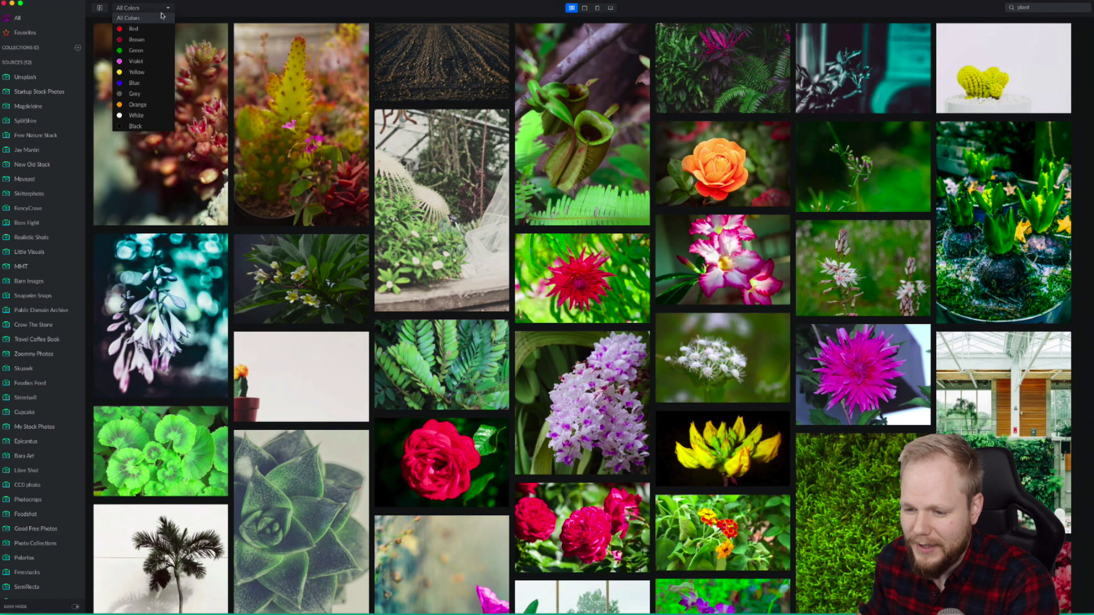
- Filter the plant results by Green, Red, then Blue, and open the agave photo
{"action": "left_click", "coordinate": [149, 50]}
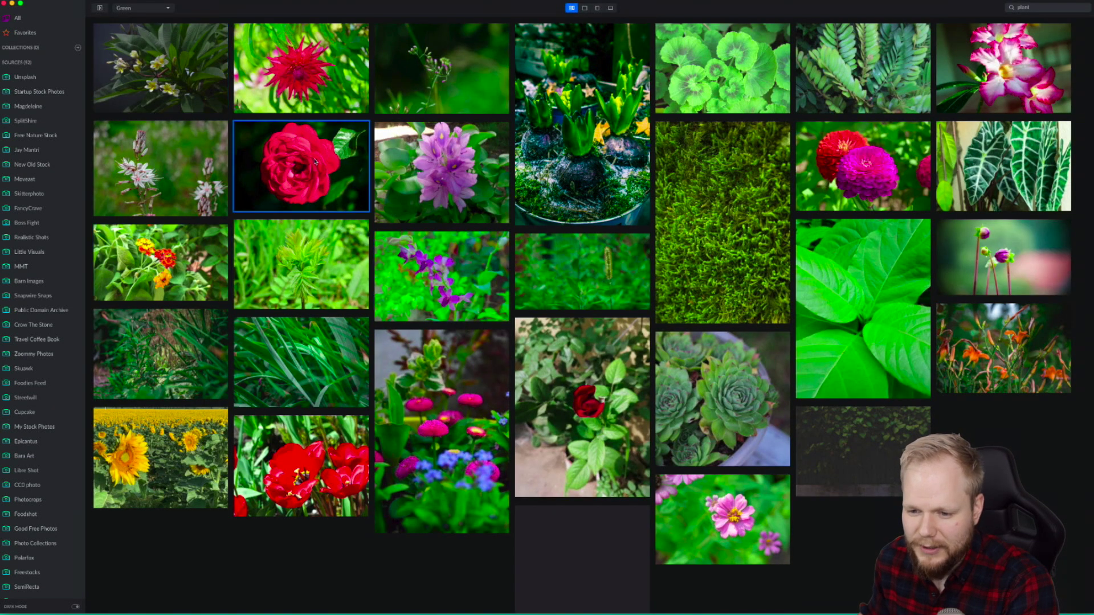
{"action": "left_click", "coordinate": [143, 7]}
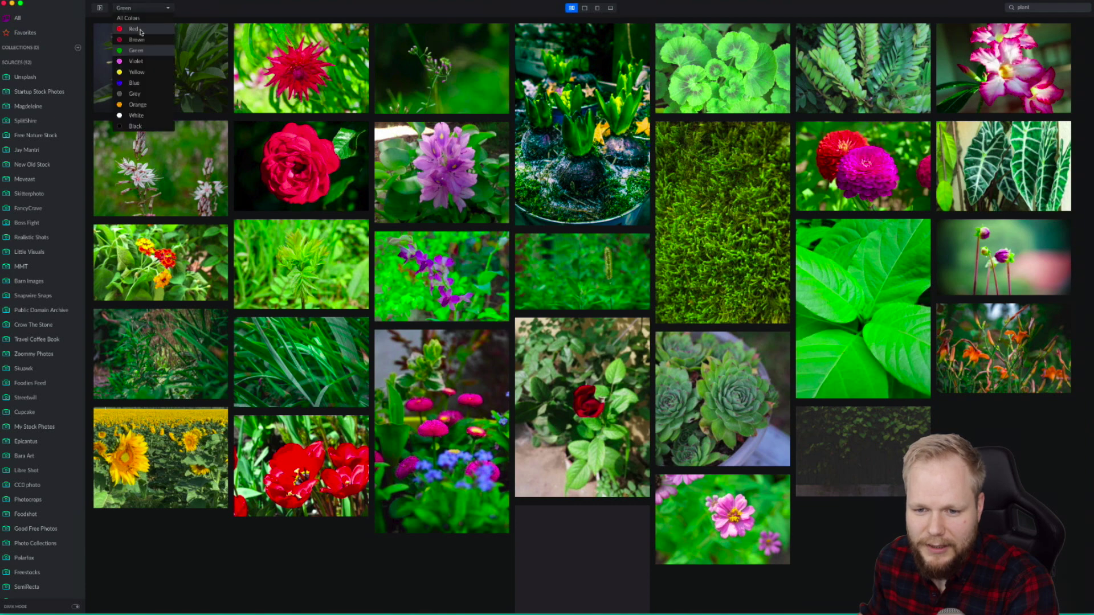
{"action": "left_click", "coordinate": [133, 29]}
{"action": "left_click", "coordinate": [144, 8]}
{"action": "left_click", "coordinate": [134, 83]}
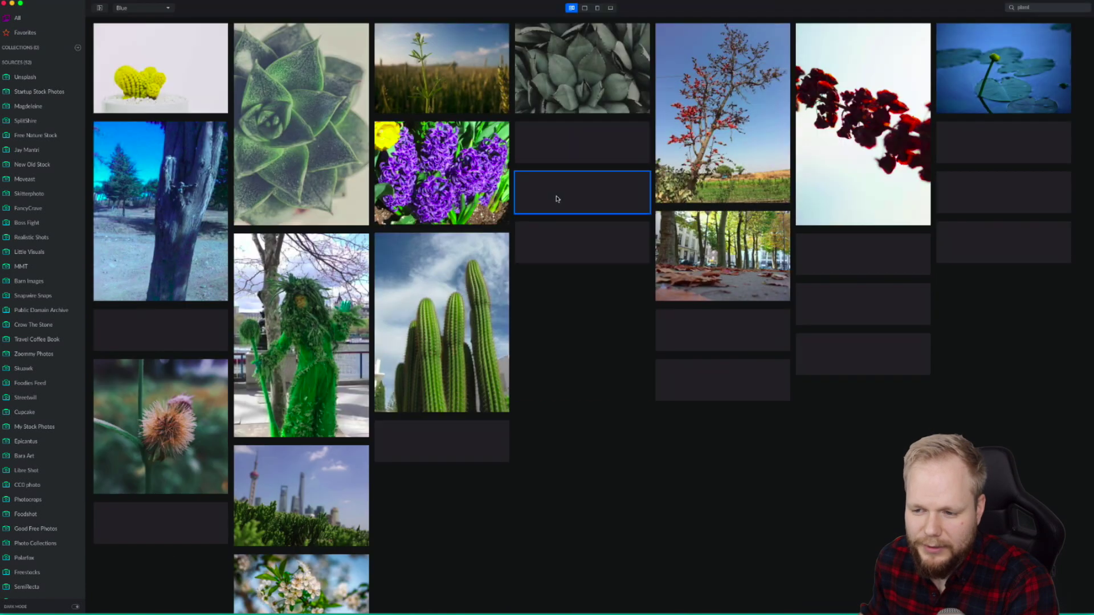
{"action": "left_click", "coordinate": [557, 199]}
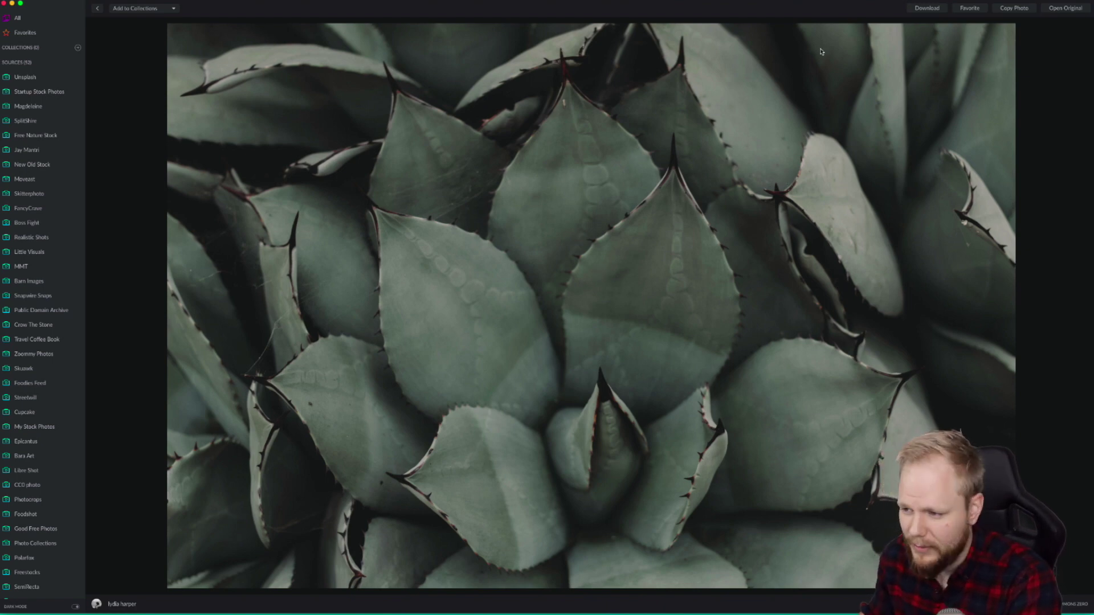
- Favourite the agave photo, create a 'Nature' collection holding it, and open Nature
{"action": "left_click", "coordinate": [970, 11]}
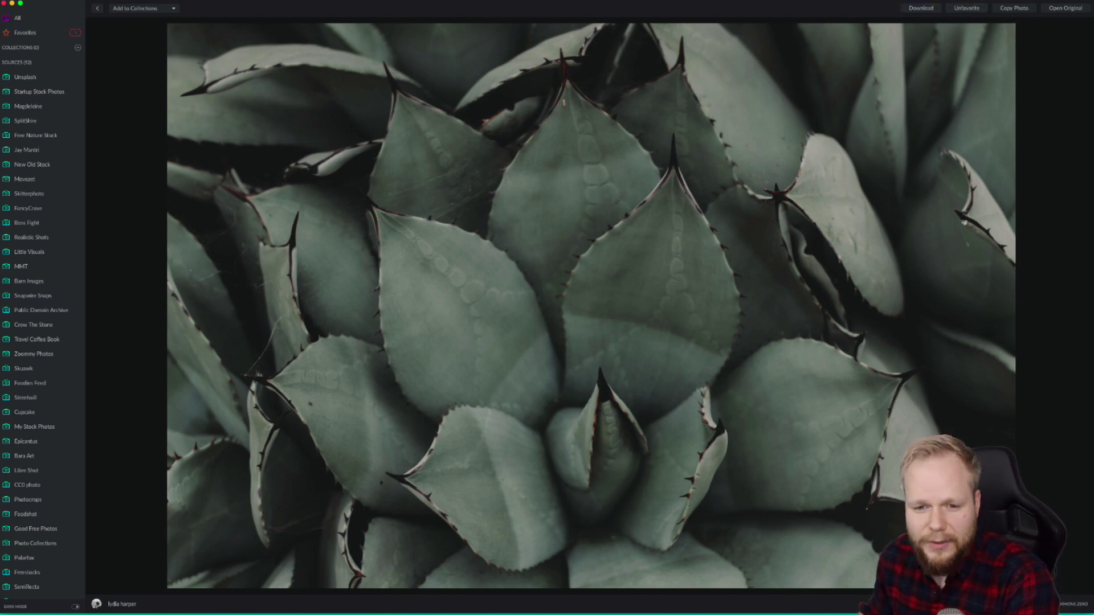
{"action": "left_click", "coordinate": [78, 48]}
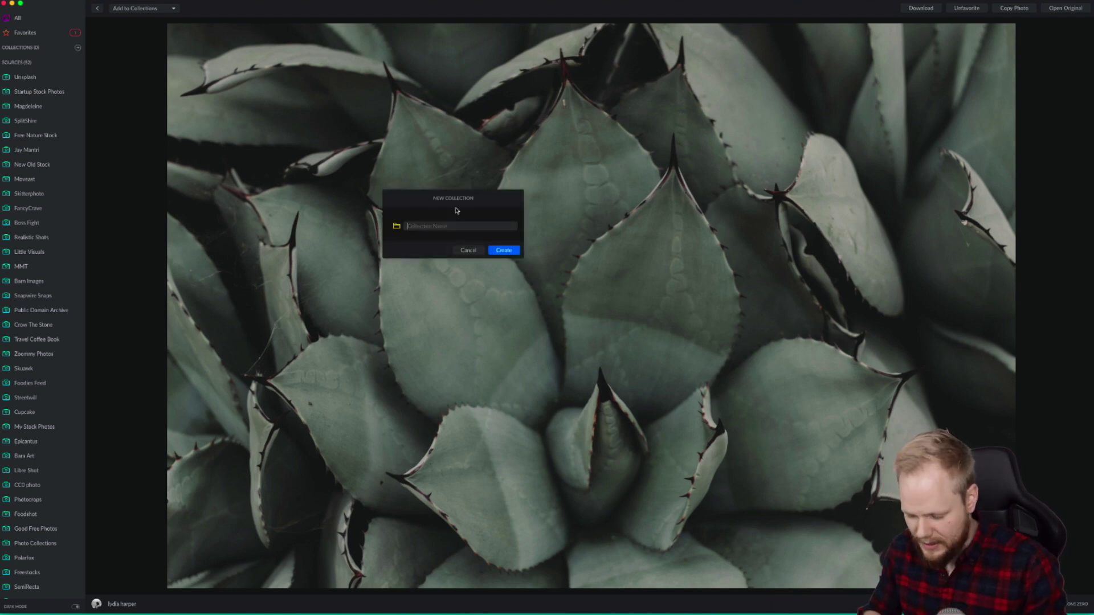
{"action": "type", "text": "Nature"}
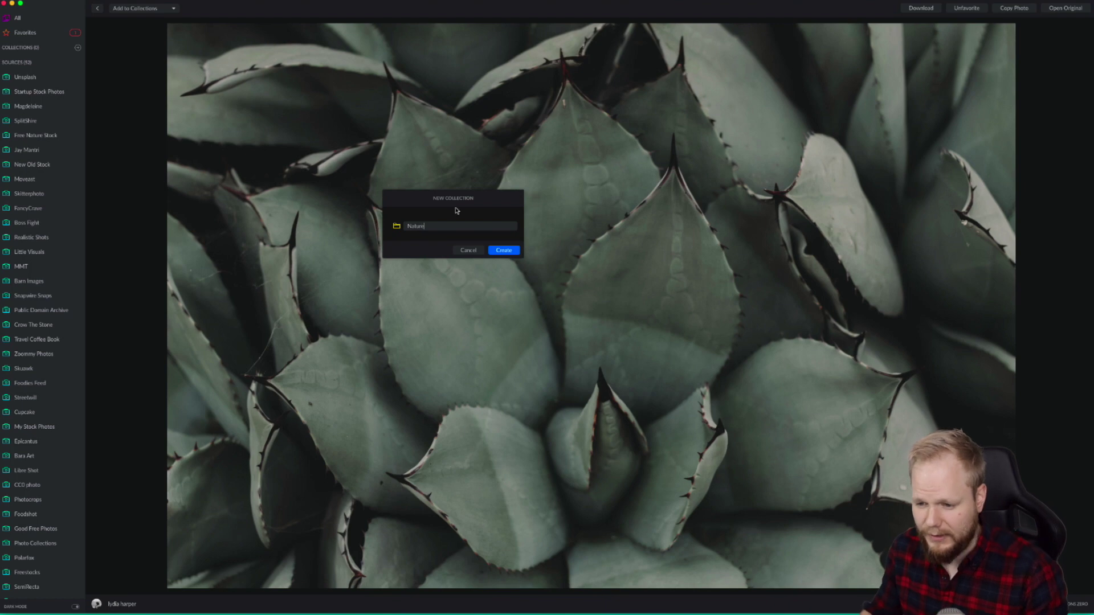
{"action": "left_click", "coordinate": [503, 250]}
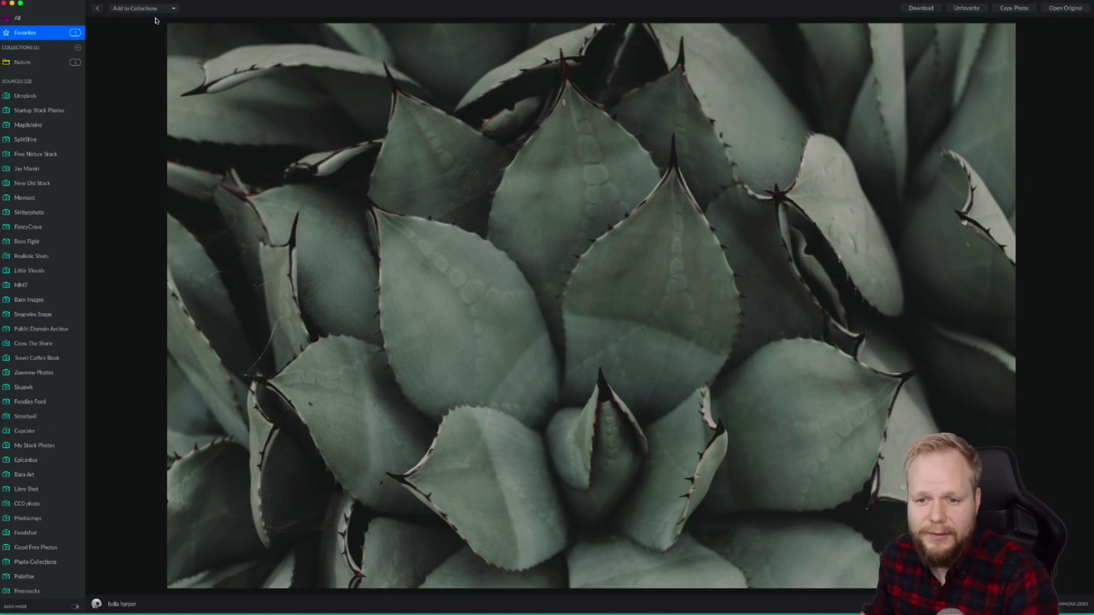
{"action": "left_click", "coordinate": [57, 62]}
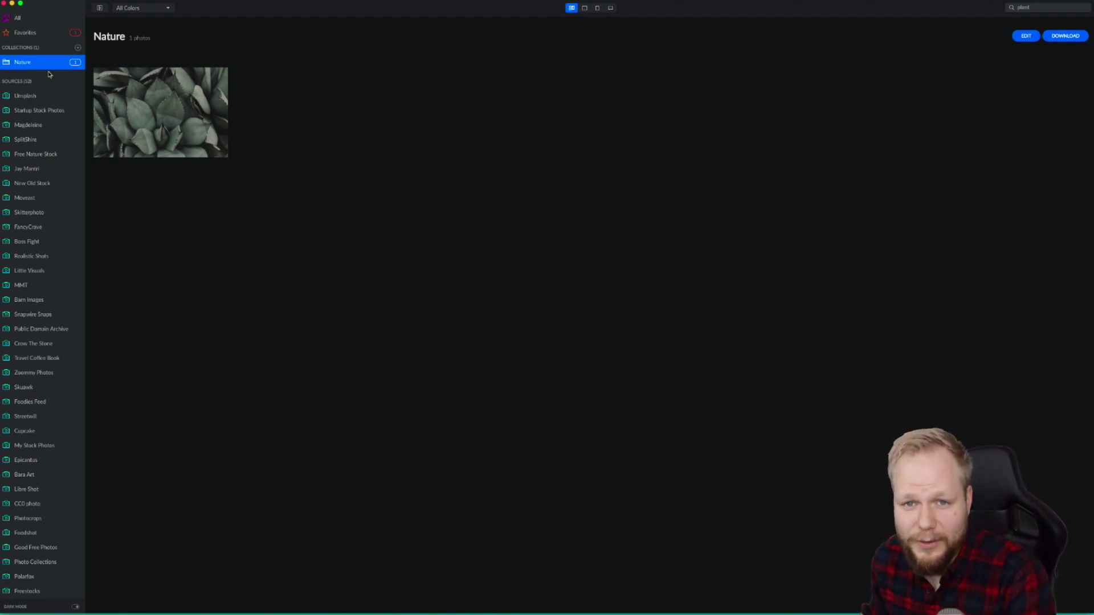
- Create a 'People' collection and add the smiling man's street portrait to it
{"action": "left_click", "coordinate": [78, 48]}
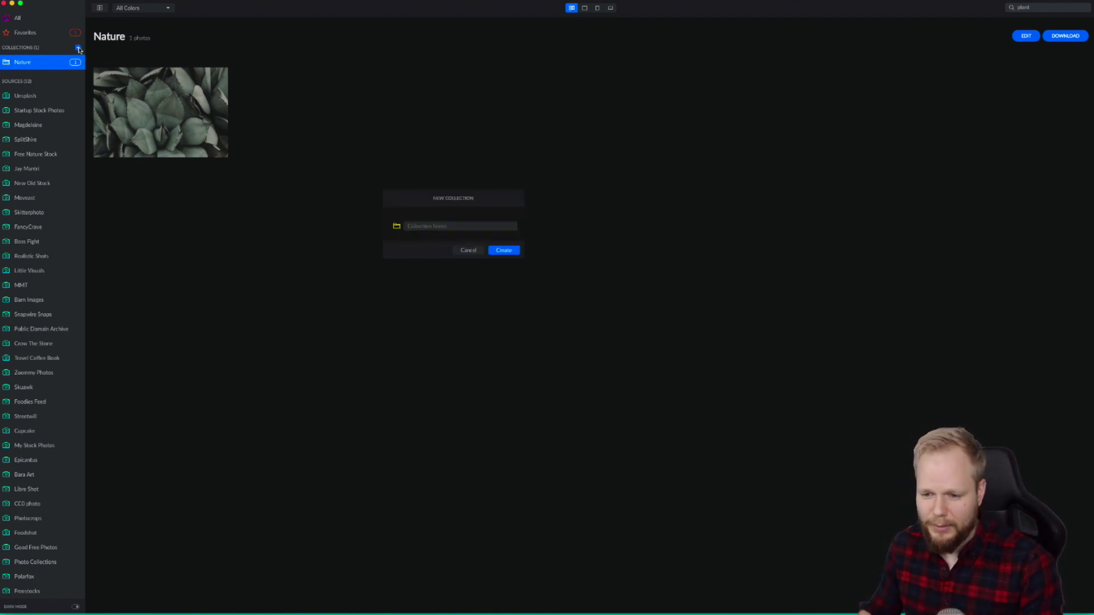
{"action": "type", "text": "Pe"}
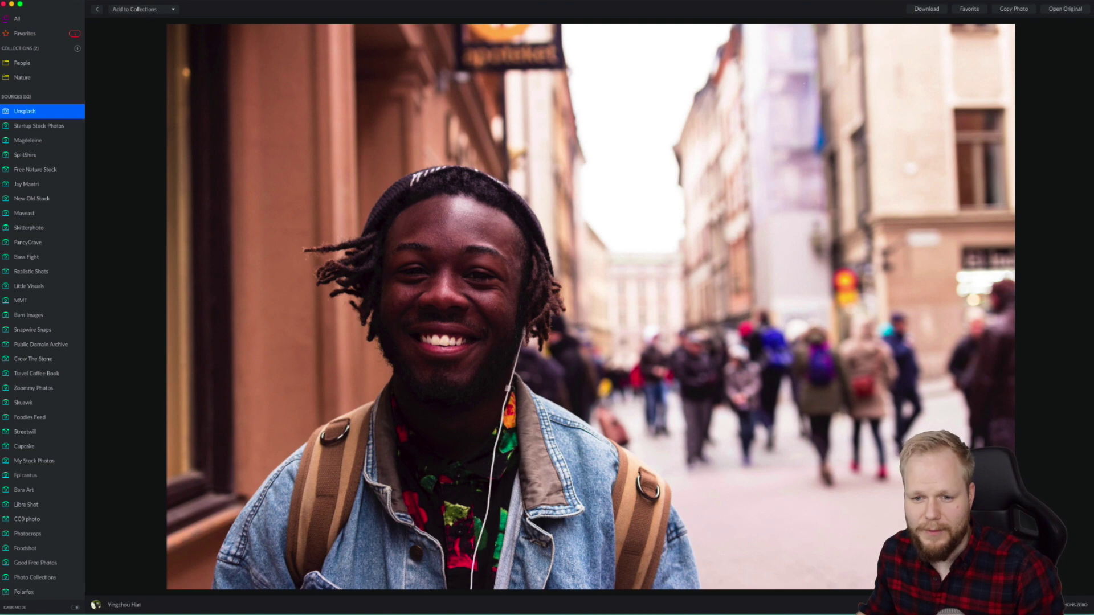
{"action": "left_click", "coordinate": [171, 9]}
{"action": "left_click", "coordinate": [128, 16]}
- Review the People and Nature collections, then return to the Unsplash feed
{"action": "left_click", "coordinate": [63, 71]}
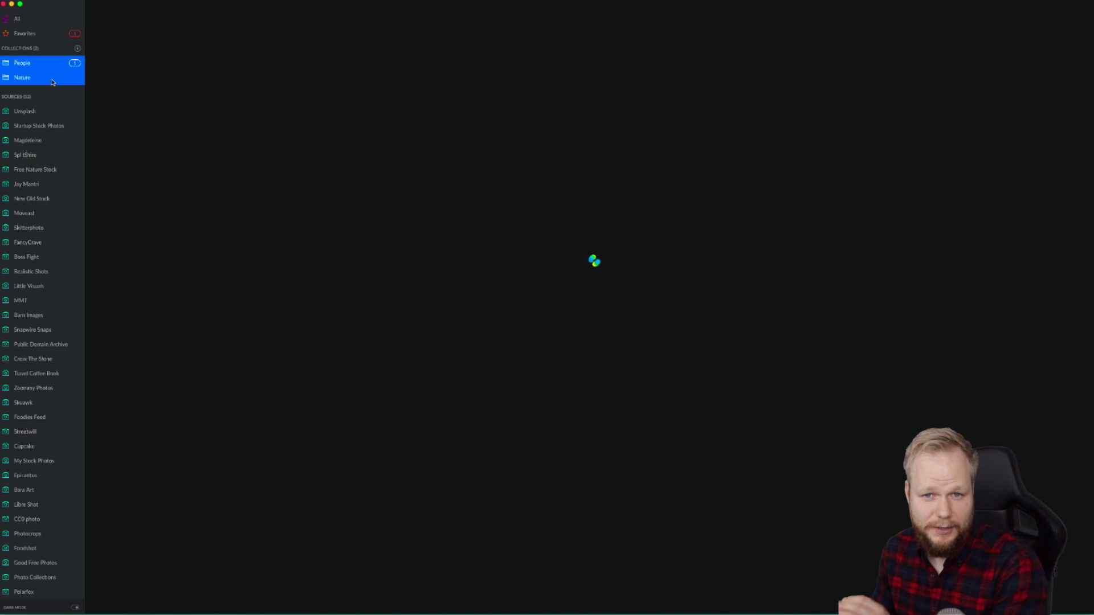
{"action": "left_click", "coordinate": [52, 78]}
{"action": "left_click", "coordinate": [55, 62]}
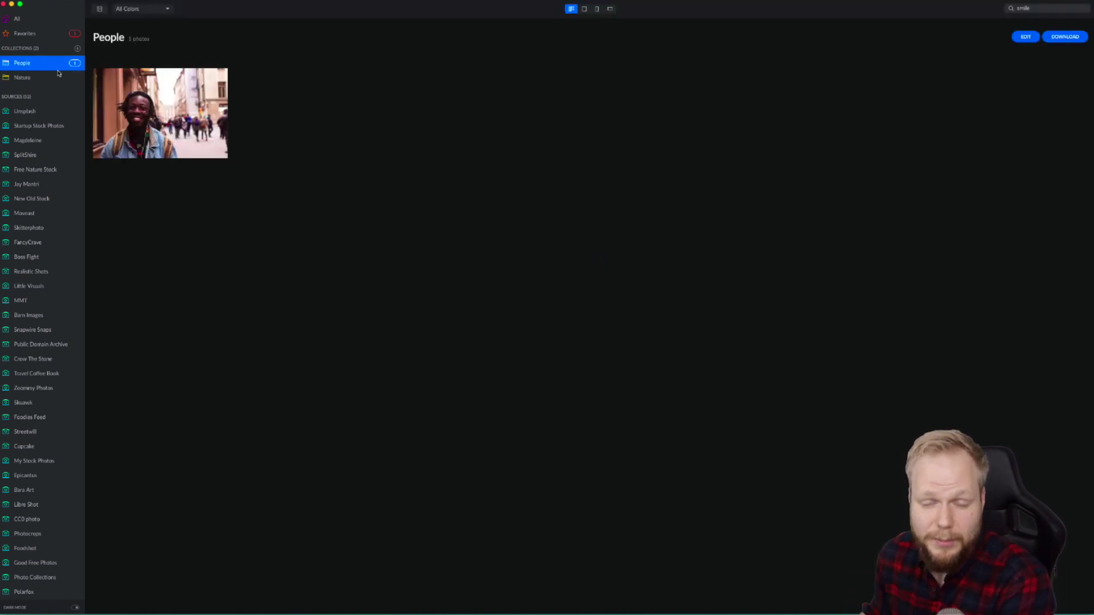
{"action": "scroll", "coordinate": [37, 290], "scroll_direction": "down", "scroll_amount": 10}
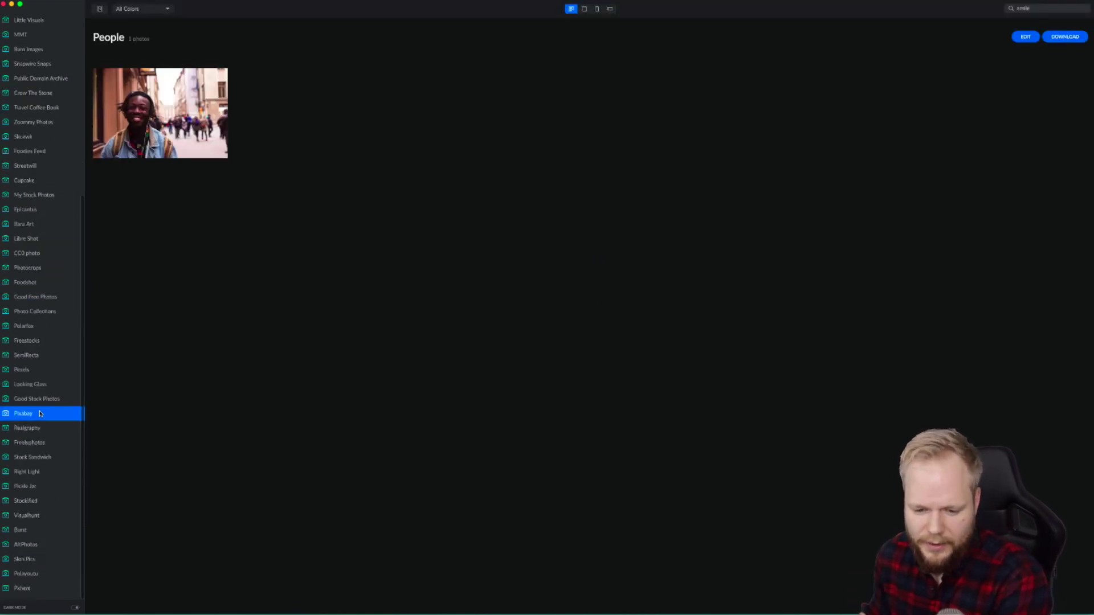
{"action": "scroll", "coordinate": [40, 284], "scroll_direction": "up", "scroll_amount": 10}
{"action": "left_click", "coordinate": [57, 112]}
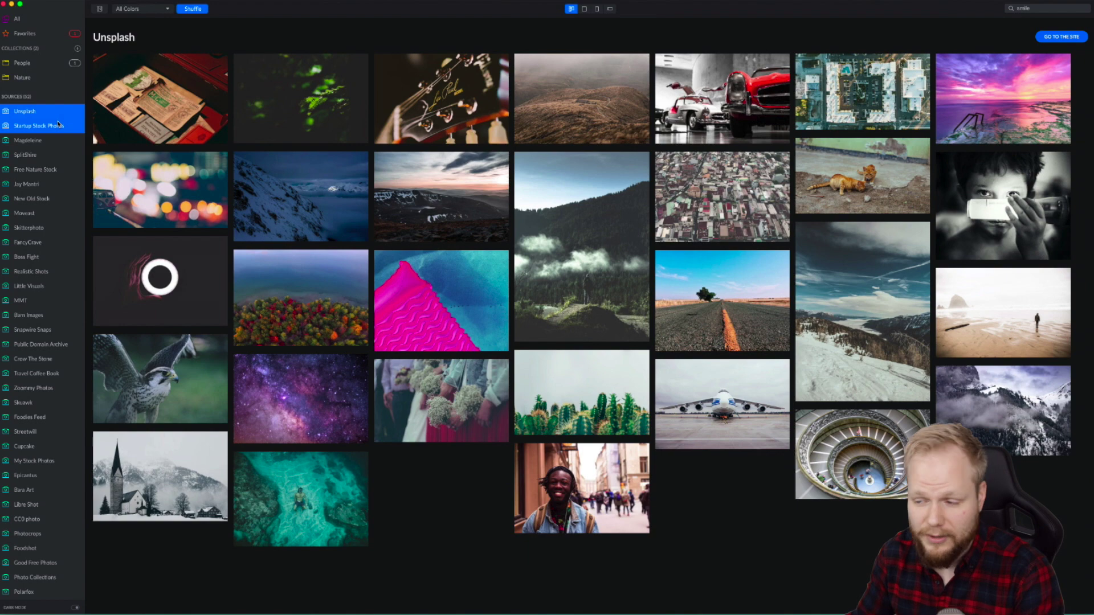
- Open the pink inflatable on blue water photo and download it as a JPG
{"action": "left_click", "coordinate": [441, 300]}
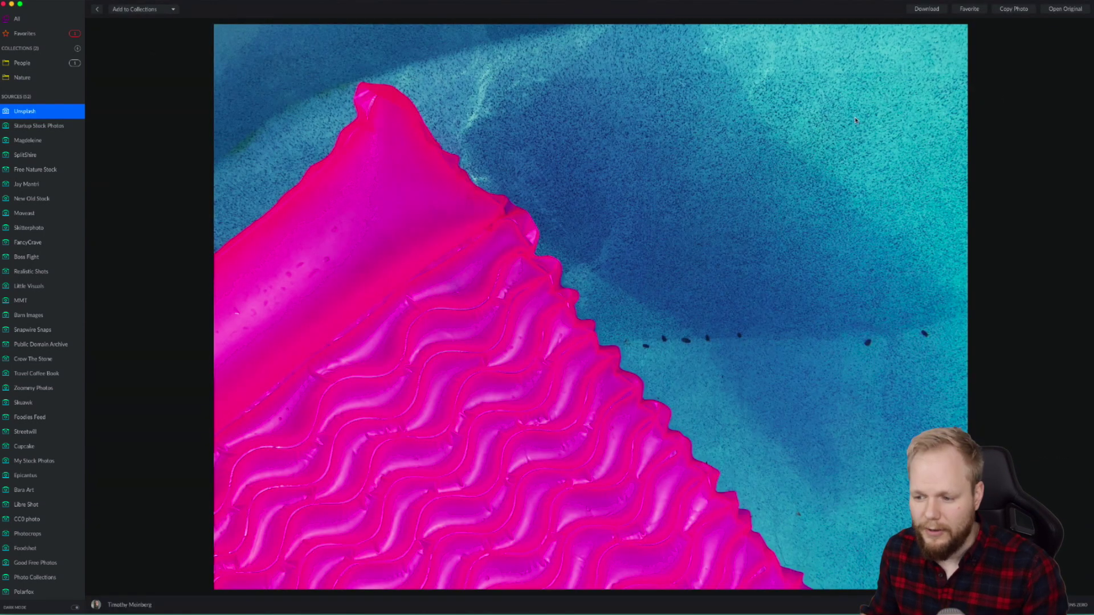
{"action": "left_click", "coordinate": [938, 9]}
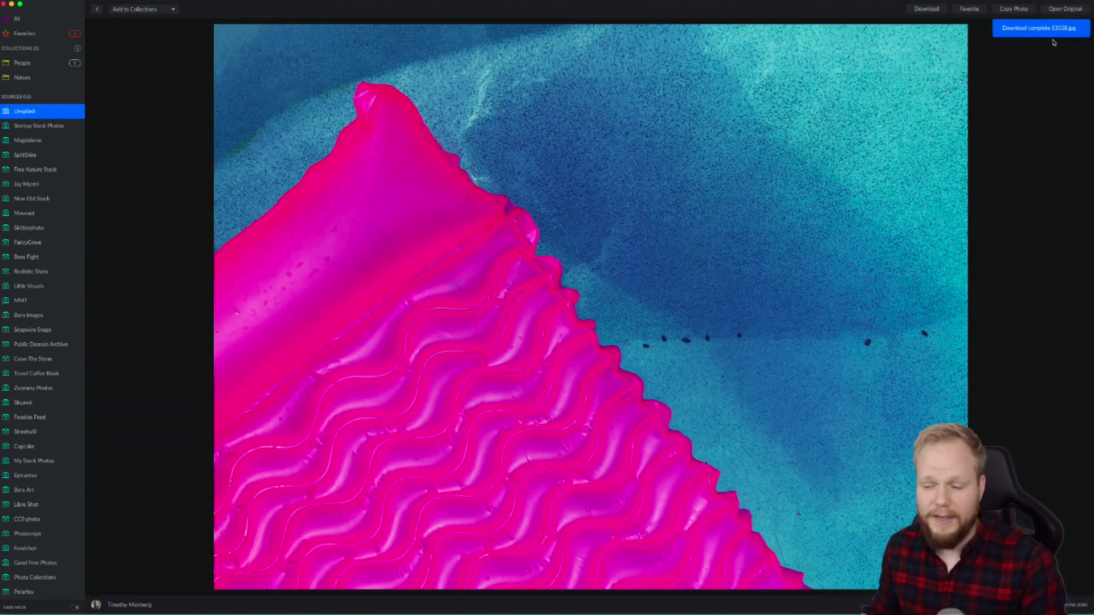